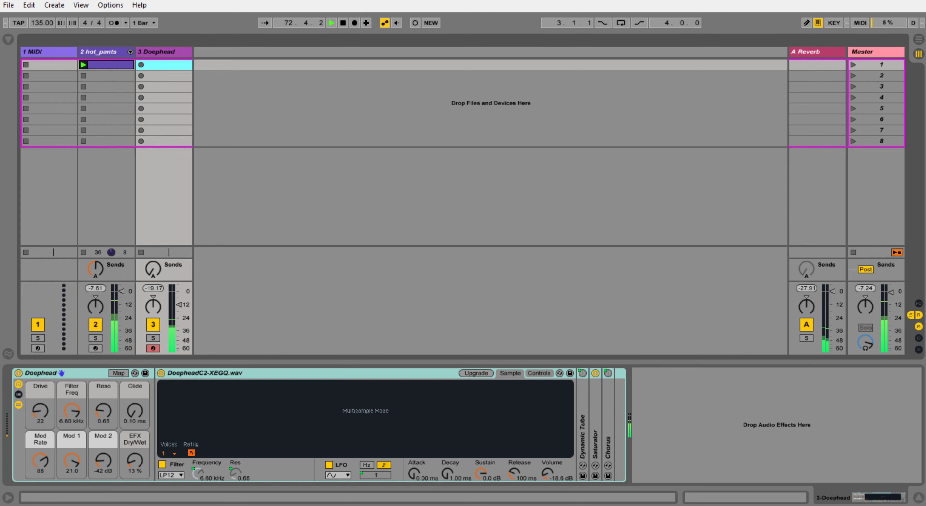
- Record an eight-bar bass clip into the first slot of the Doephead track and switch back to its devices
key("Return")
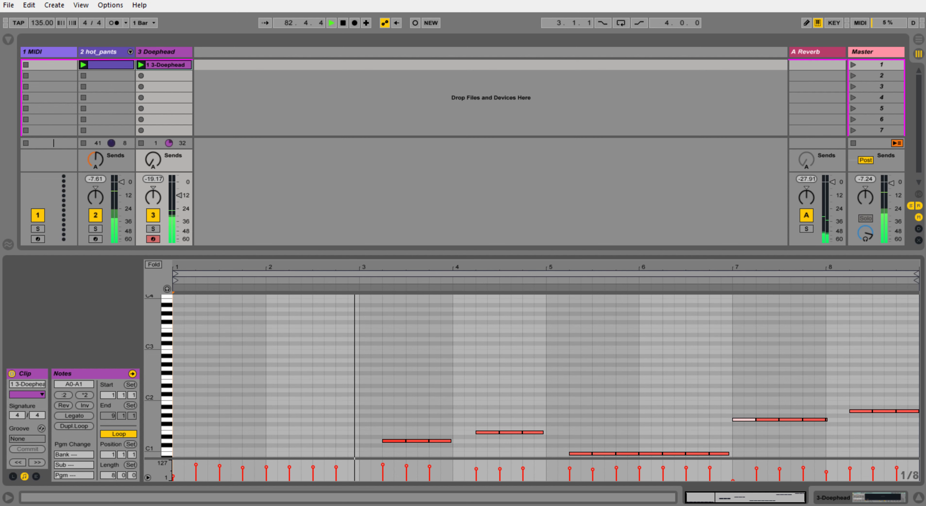
key("shift+Tab")
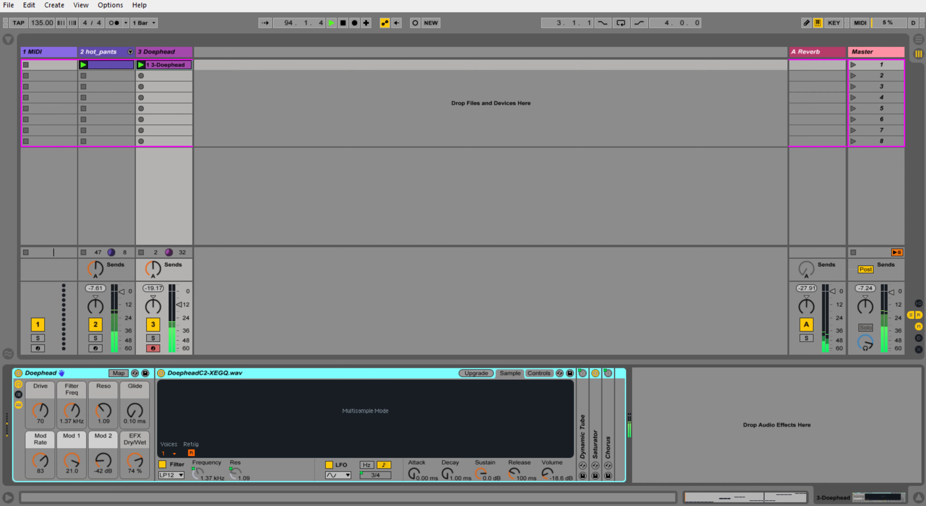
- Delete the empty MIDI track and check the devices on the Doephead track and the Reverb return
left_click(48, 51)
key("Delete")
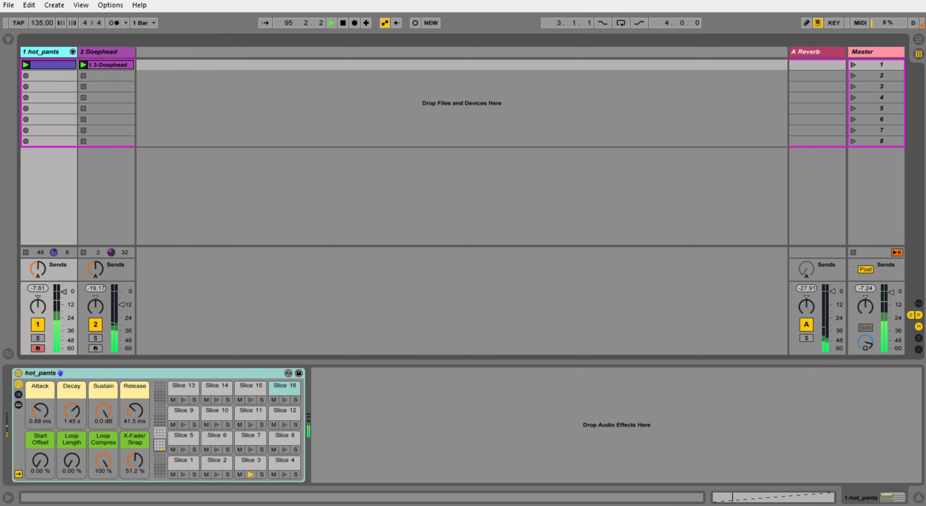
left_click(106, 51)
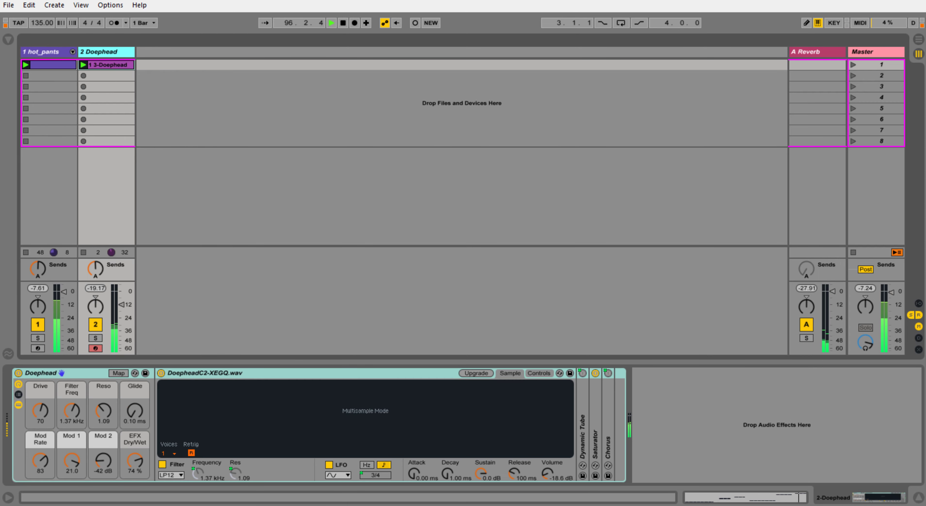
left_click(818, 52)
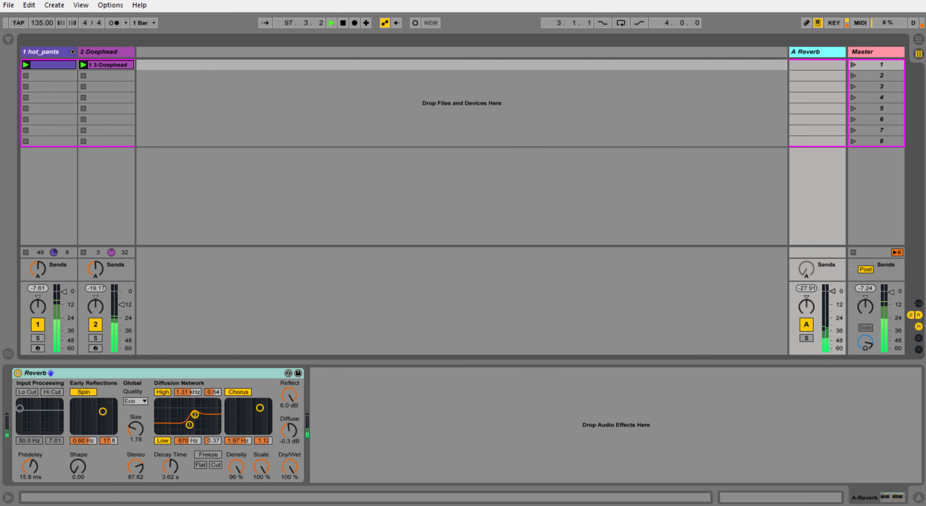
left_click(106, 52)
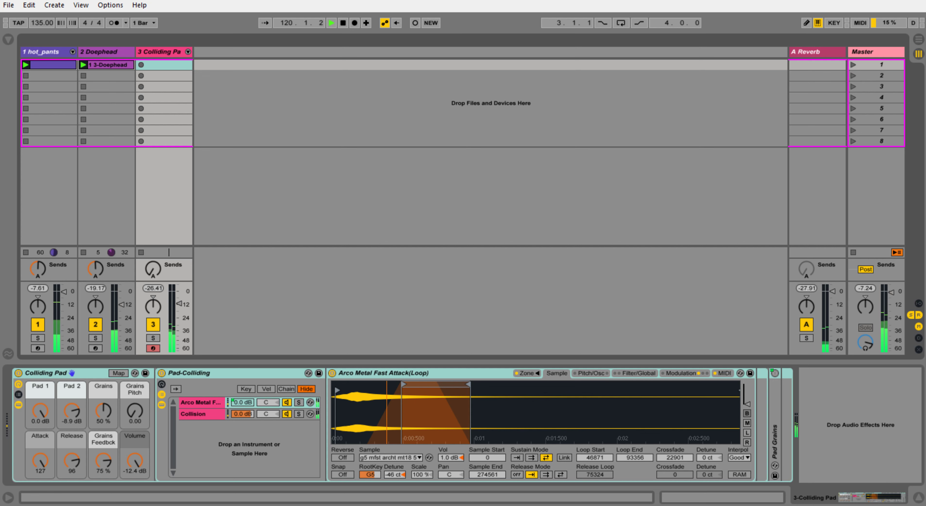
- Record an eight-bar clip of sustained three-note chords into the first slot of the Colliding Pad track
key("shift+F9")
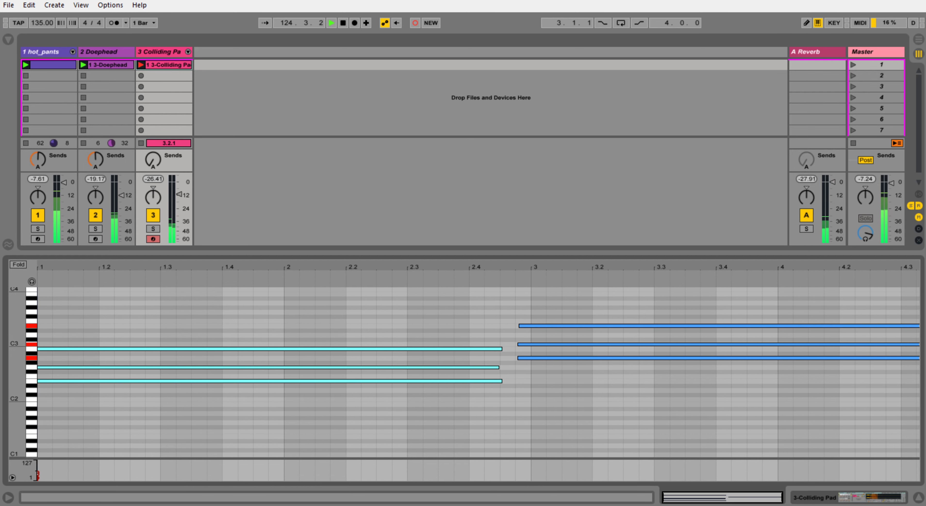
key("minus")
key("minus")
key("minus")
key("minus")
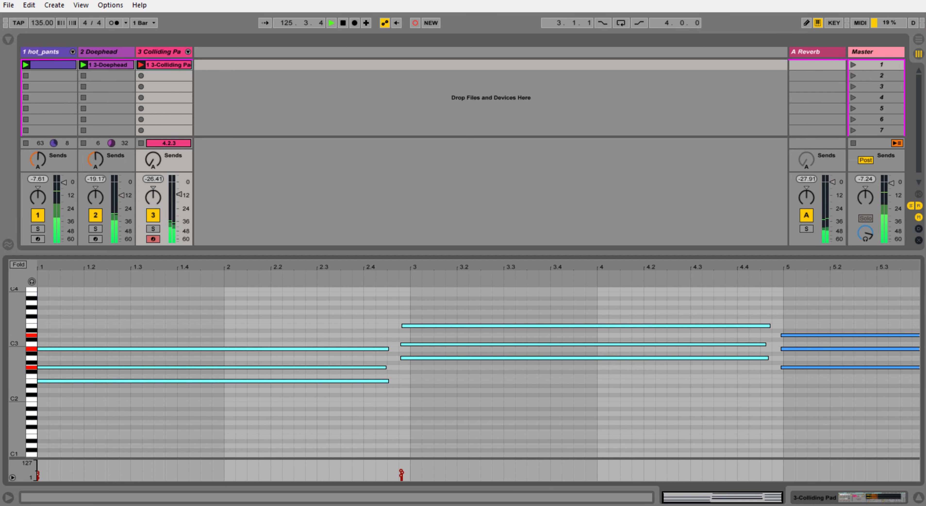
key("minus")
key("minus")
key("minus")
key("minus")
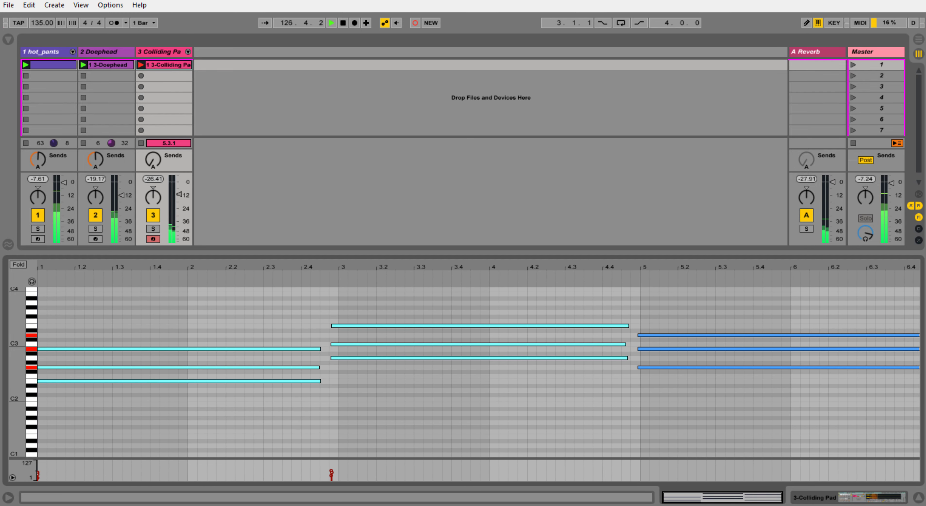
key("minus")
key("minus")
key("minus")
key("minus")
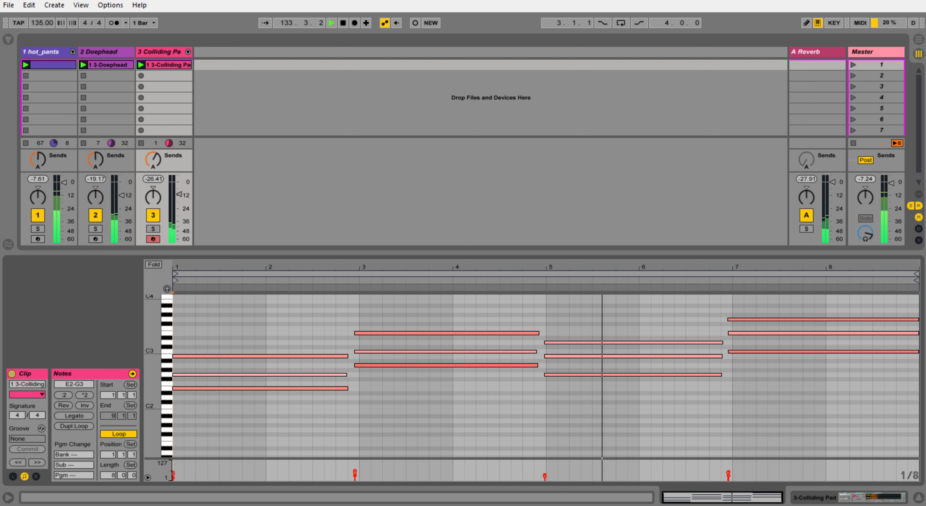
key("Right")
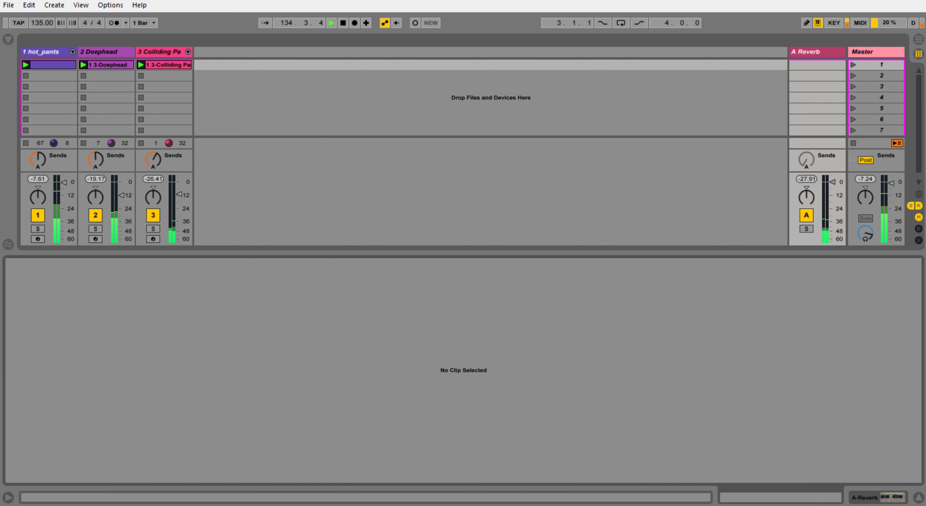
key("Left")
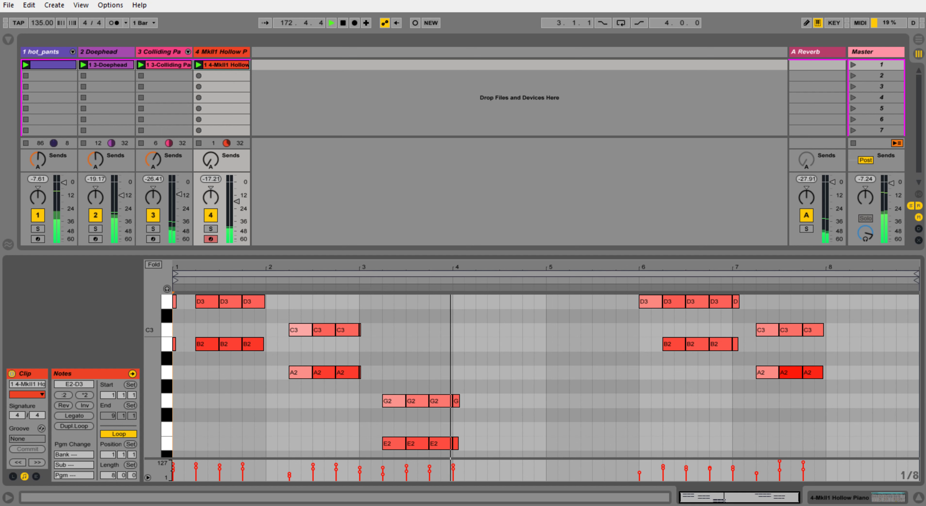
- Replace the Hollow Piano clip in slot 1 with a new recording, playing repeated E3 and G3 notes together from bar 3
key("Delete")
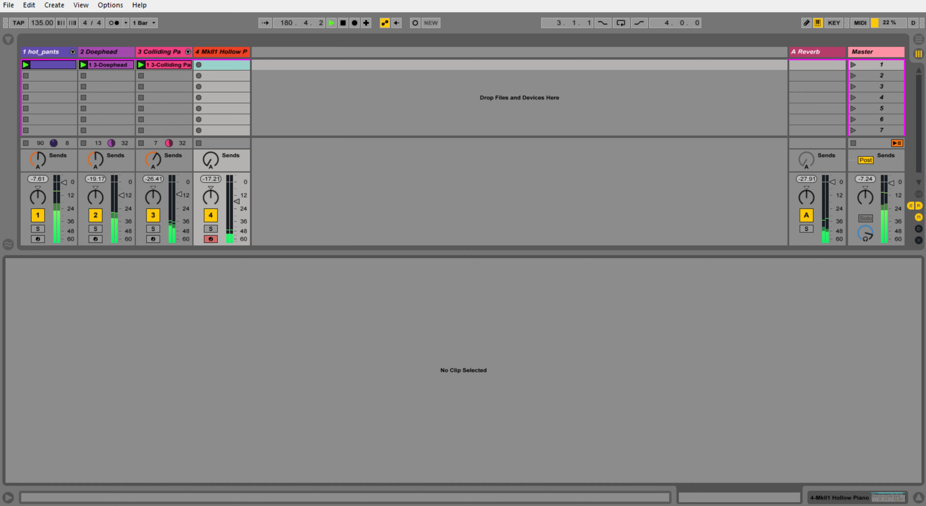
key("Return")
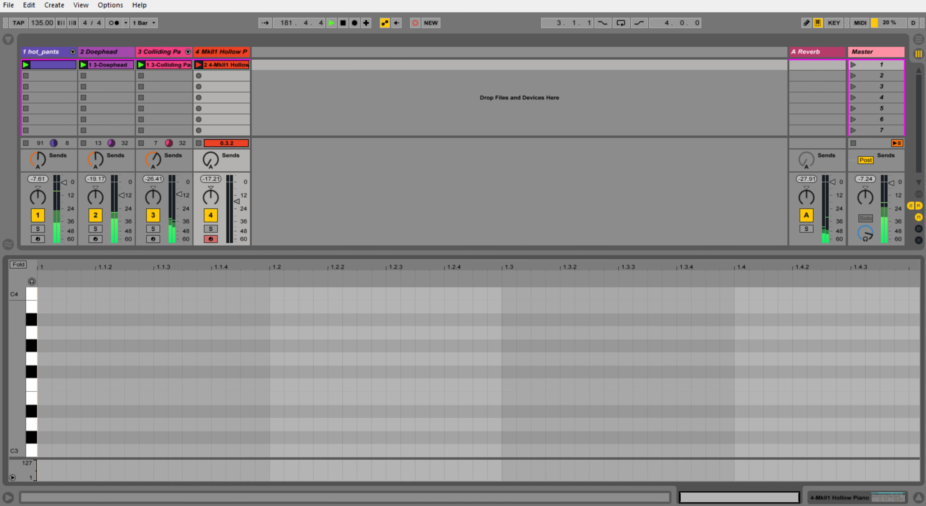
key("d")
key("g")
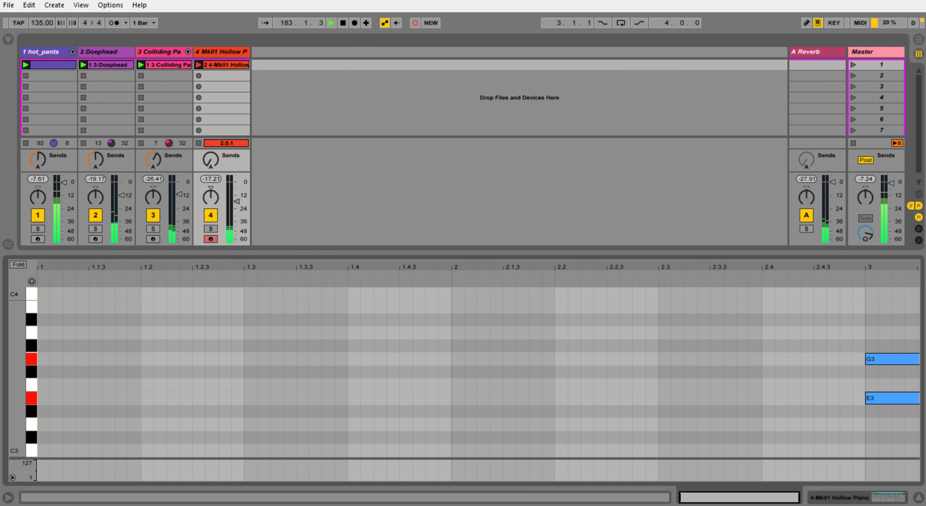
key("d")
key("g")
key("d")
key("g")
key("d")
key("g")
key("d")
key("g")
- Continue the Hollow Piano recording with repeated D3 and F3 notes played together from beat 4.2
key("s")
key("f")
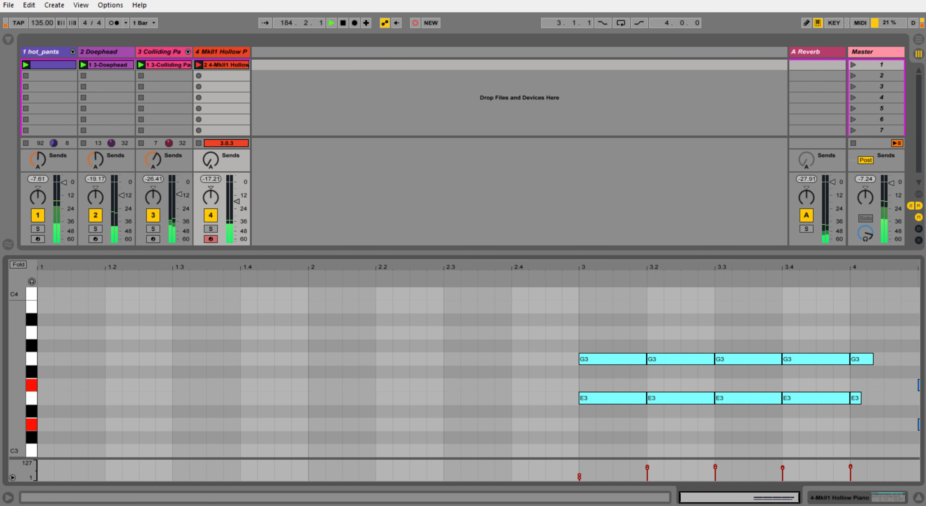
key("s")
key("f")
key("s")
key("f")
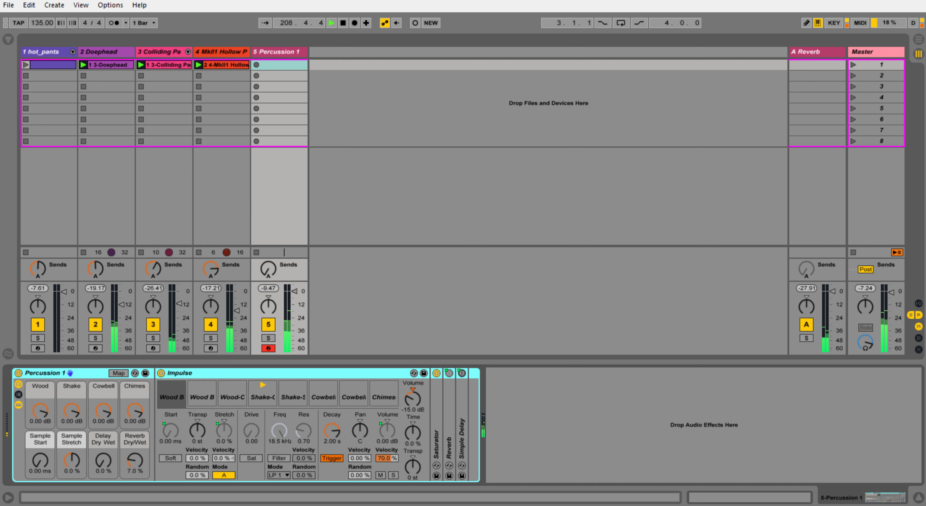
- Record a four-bar percussion clip into the first slot of the Percussion 1 track, overdubbing extra hits as it loops
key("shift+Tab")
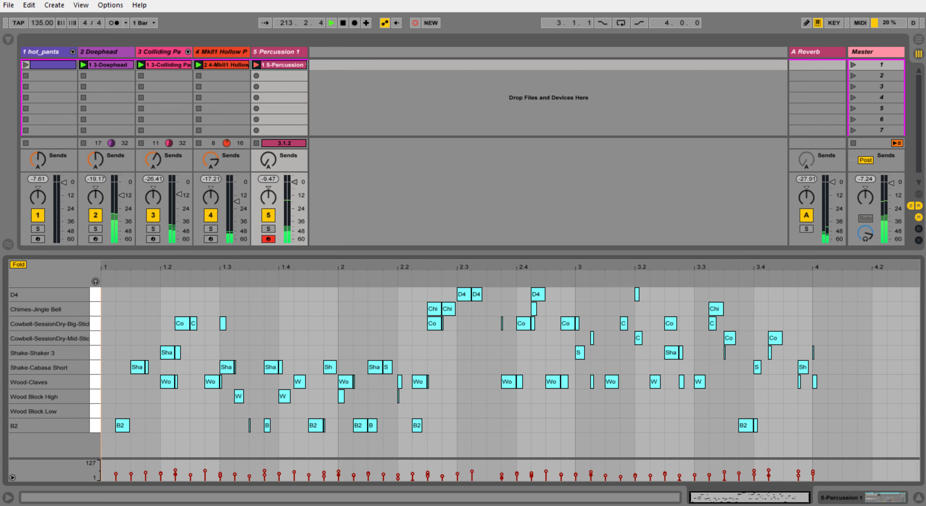
key("shift+F9")
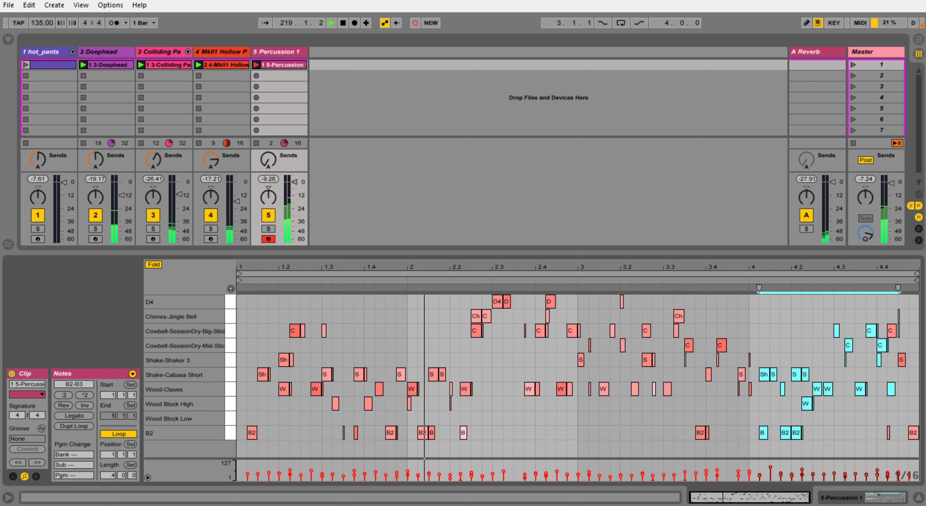
key("shift+F9")
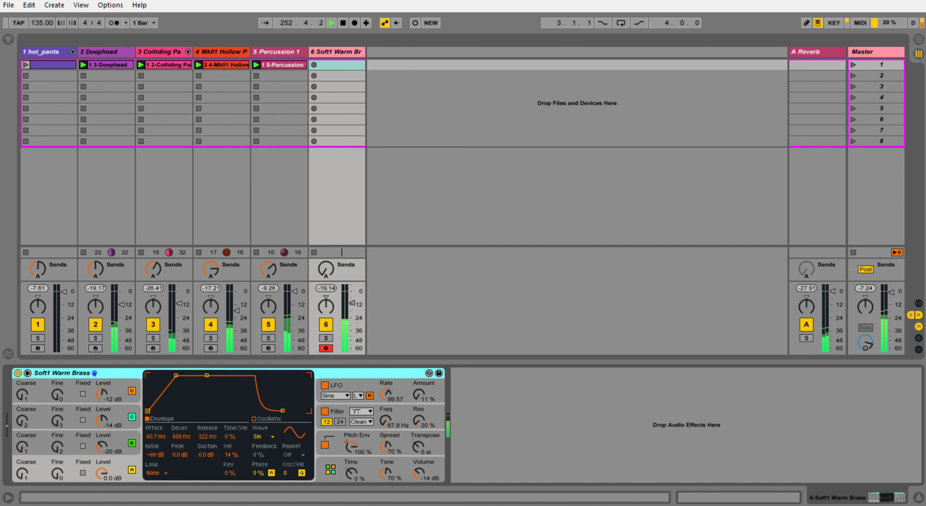
- Record a clip of sustained two-note harmonies into the first slot of the Soft1 Warm Brass track
key("shift+F9")
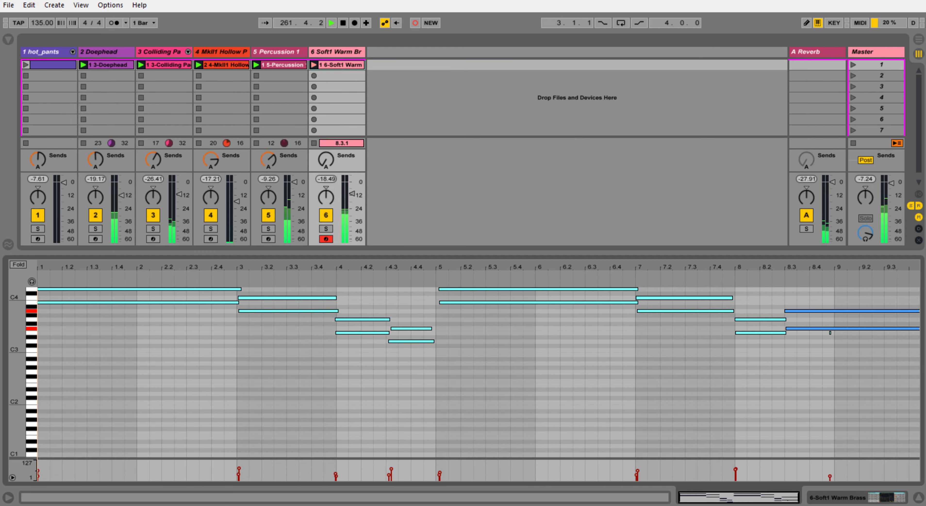
key("shift+F9")
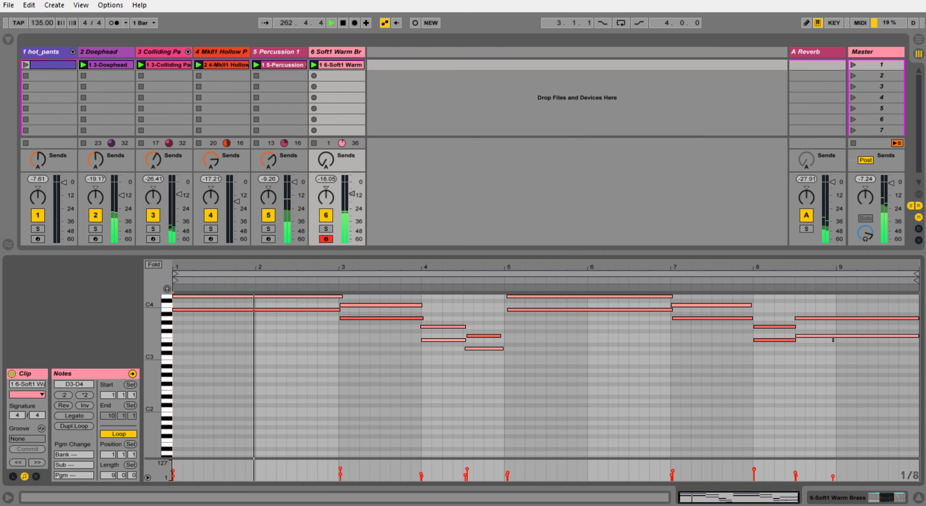
- Set the brass clip's loop length to 8 bars and restart playback from the beginning
left_click_drag(113, 475, 113, 479)
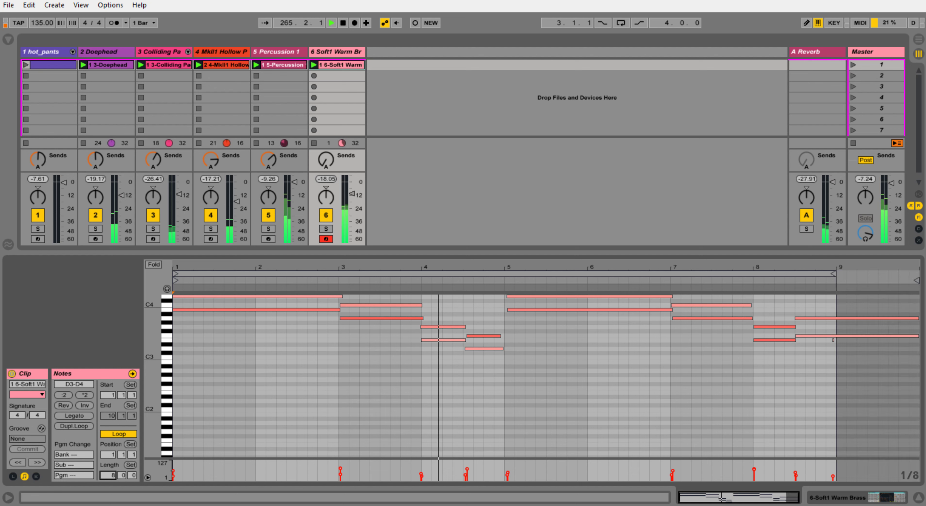
key("space")
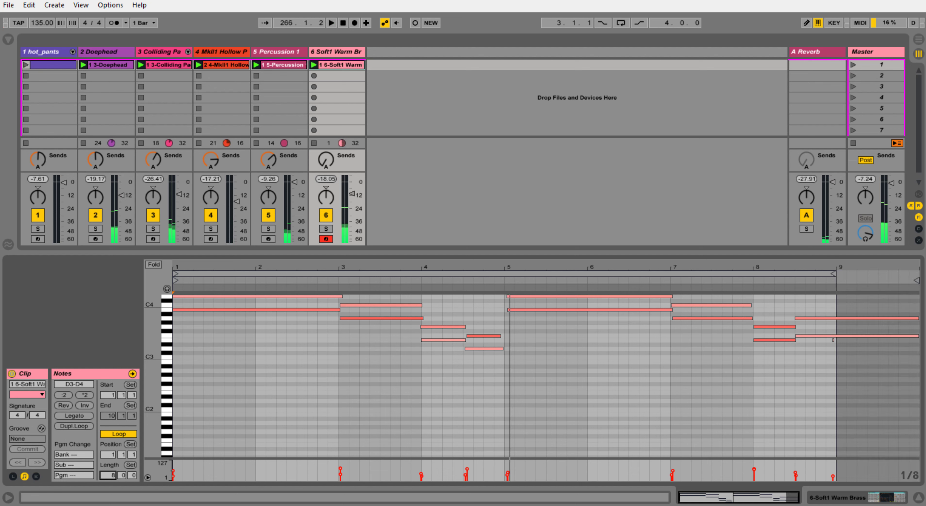
key("space")
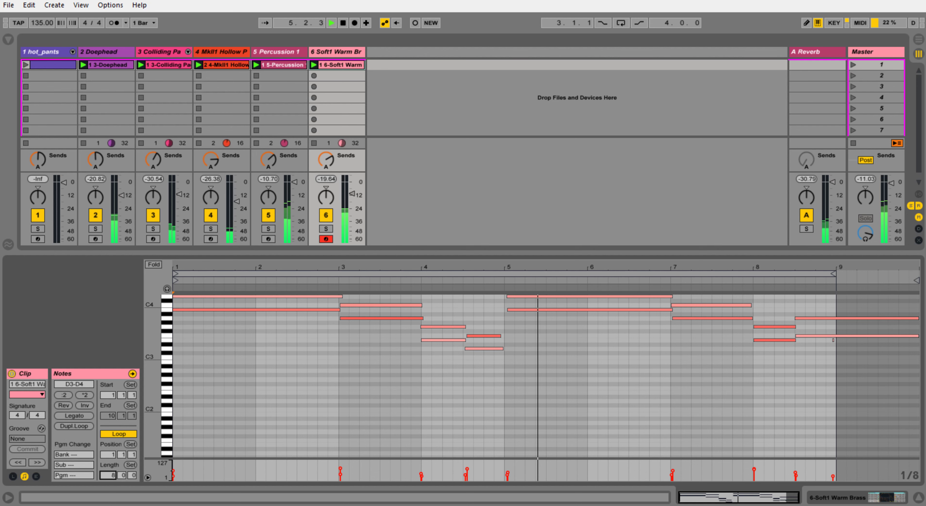
- Record a seven-bar melody clip into the first slot of the Hammer Dulcimer track and return to its devices
key("shift+Tab")
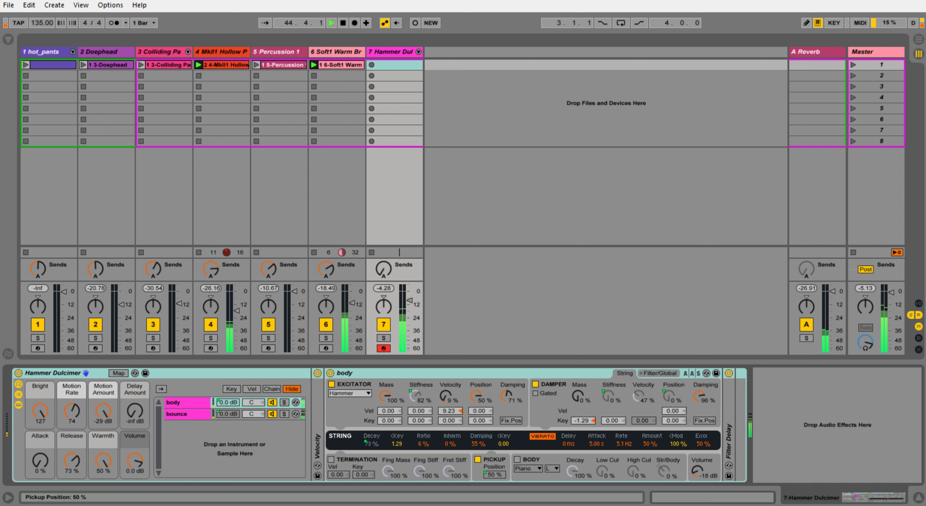
key("shift+Tab")
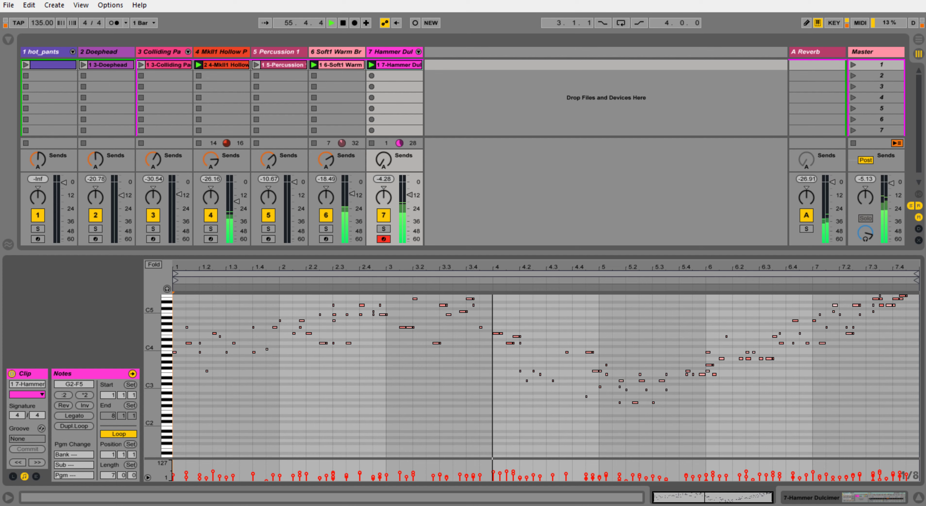
key("shift+Tab")
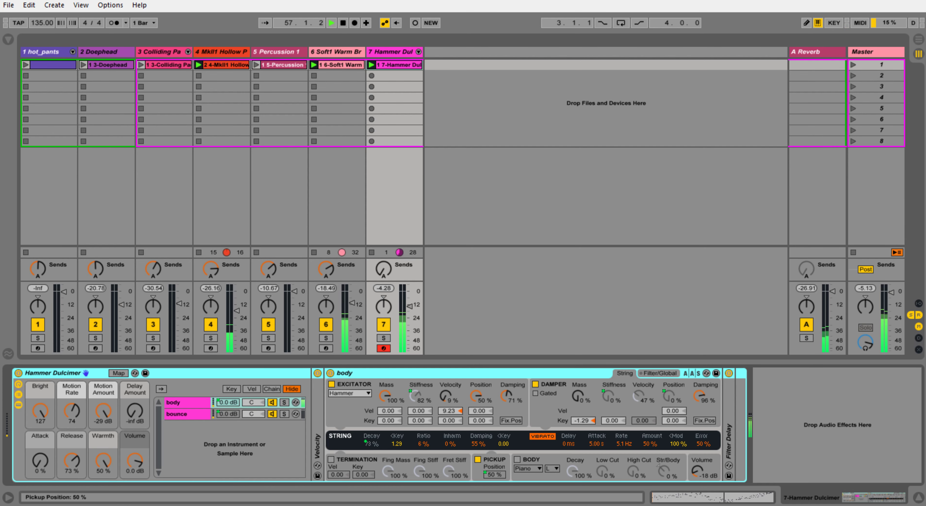